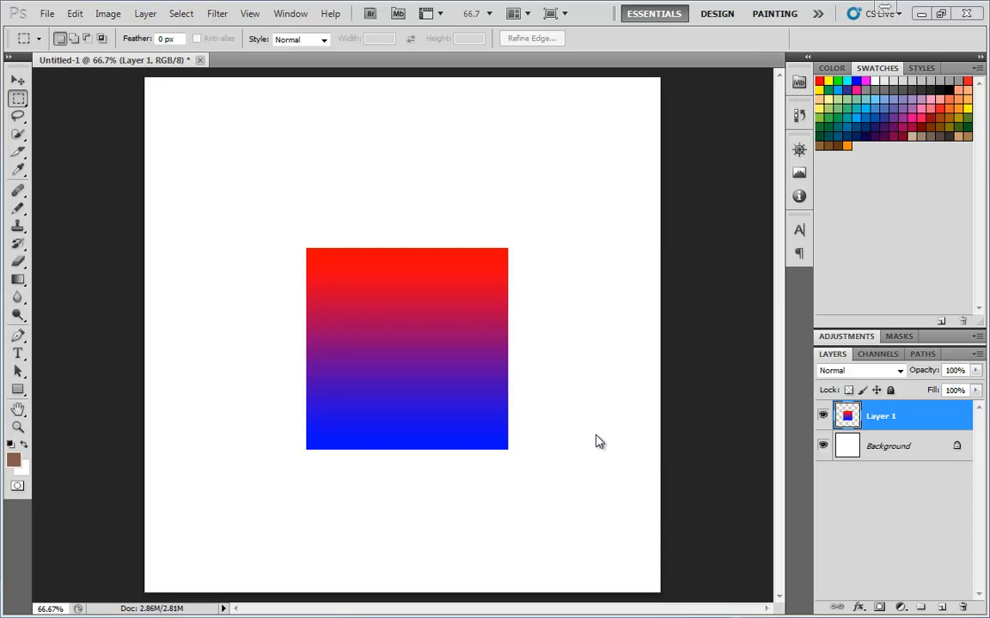
Try distorting the gradient square into an irregular quadrilateral by moving each corner and its left edge, and cancel the transform
click(75, 13)
mouse_move(127, 318)
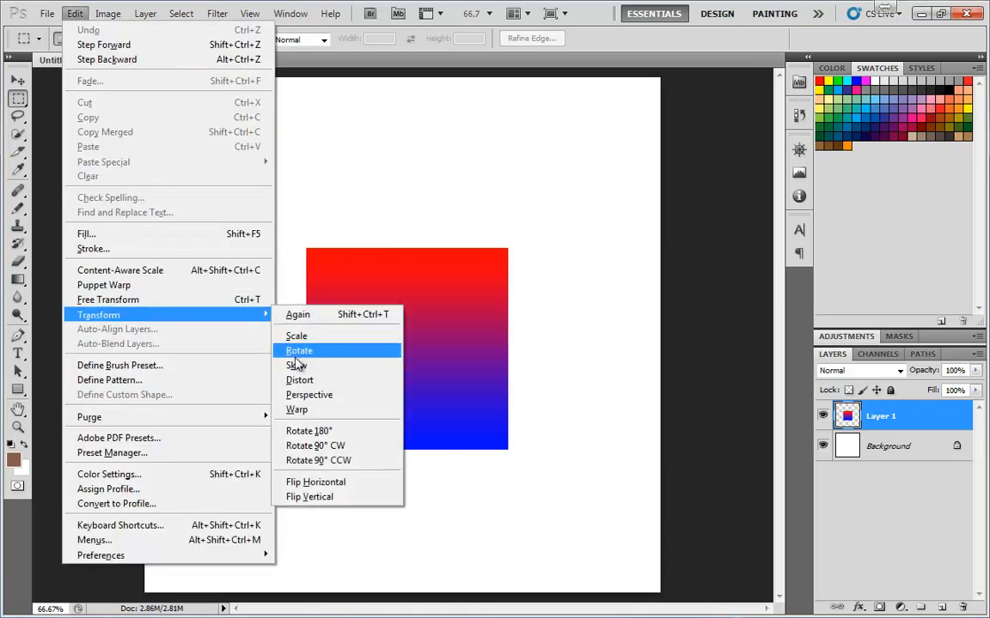
click(297, 380)
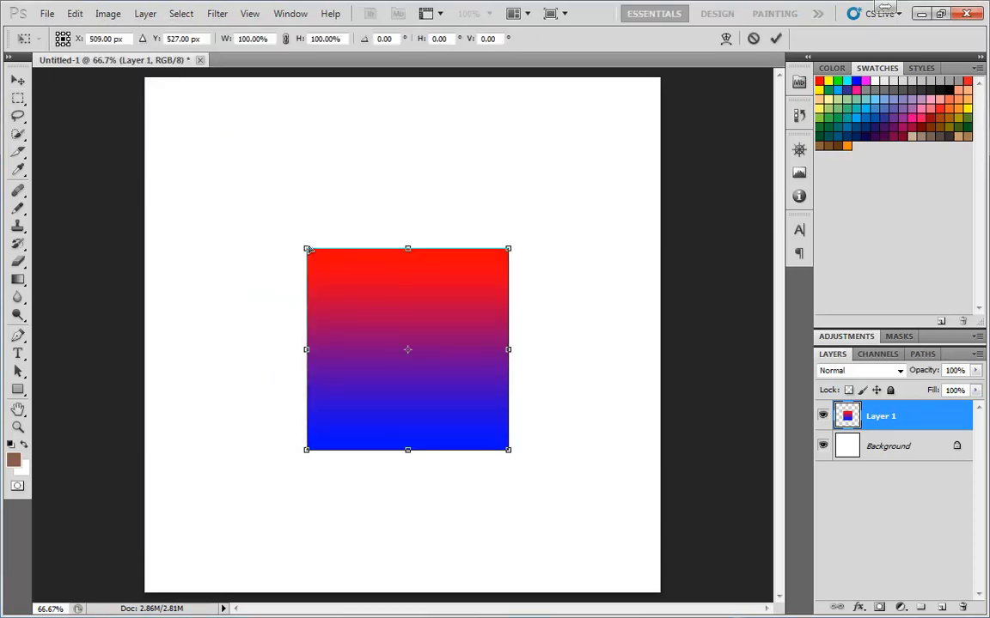
drag(306, 249, 214, 209)
drag(513, 252, 576, 149)
drag(511, 451, 499, 399)
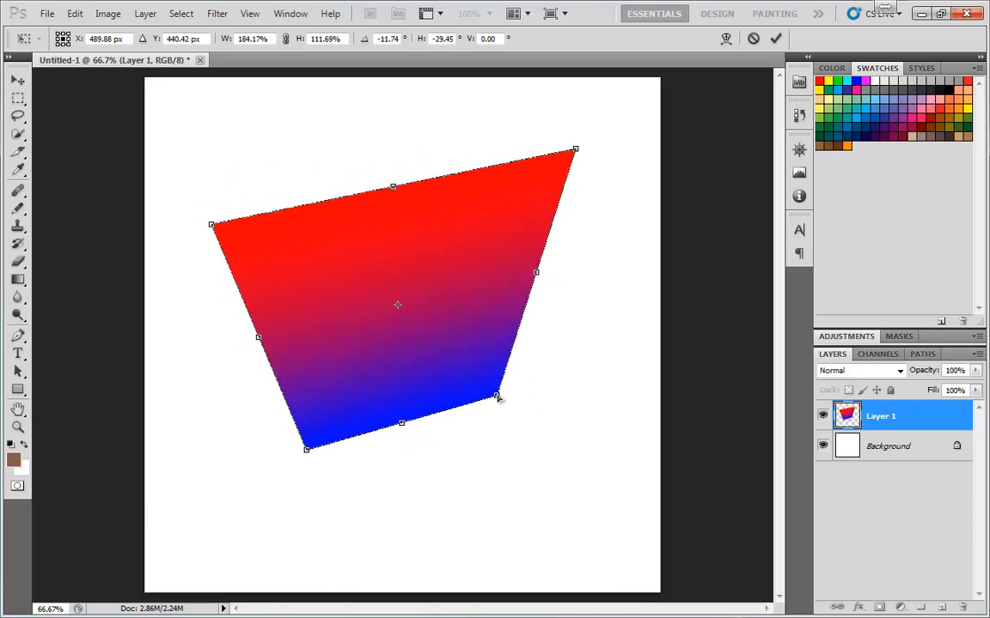
drag(308, 453, 396, 360)
drag(302, 305, 323, 415)
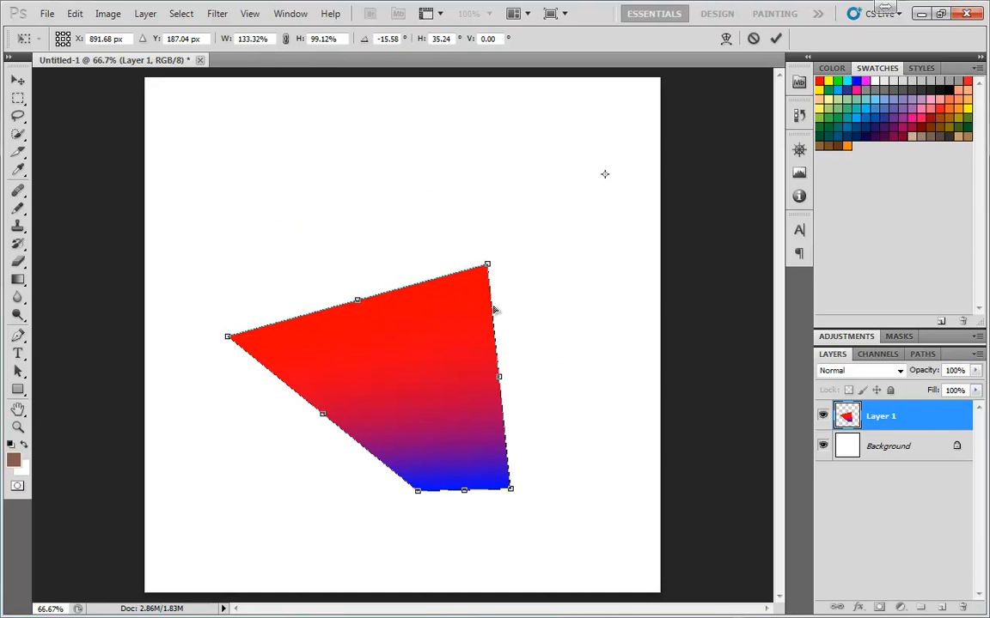
key(Escape)
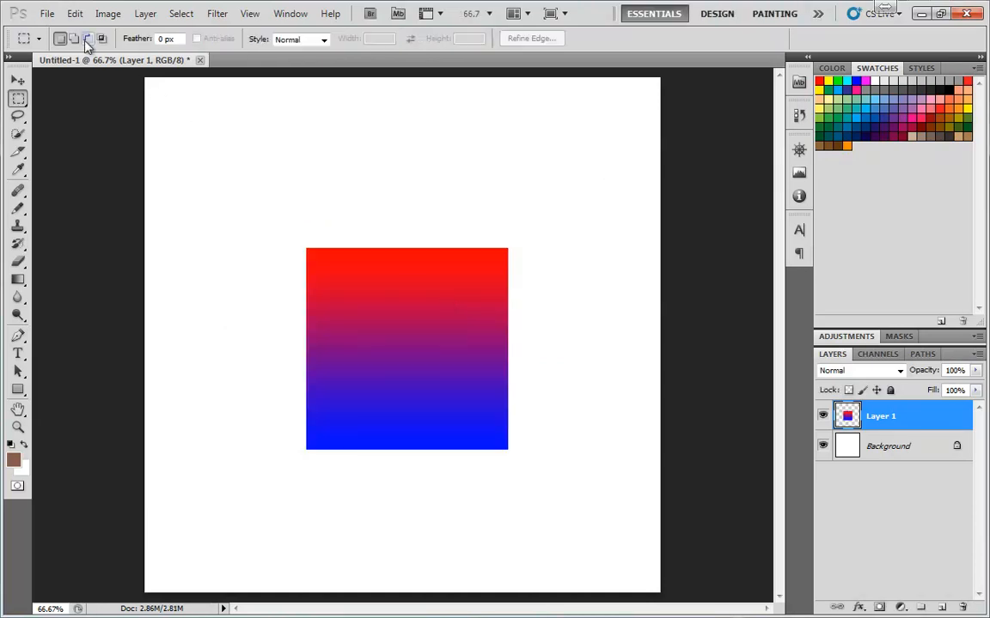
Try distorting the square's two left corners outward so its left side is taller than its right, and cancel the transform
click(75, 14)
mouse_move(172, 315)
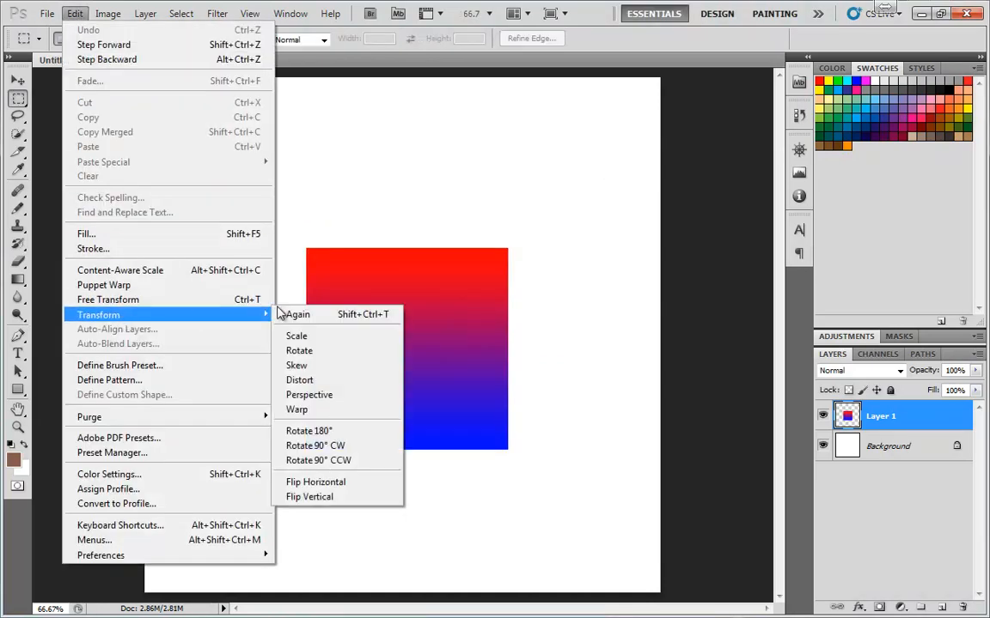
click(321, 380)
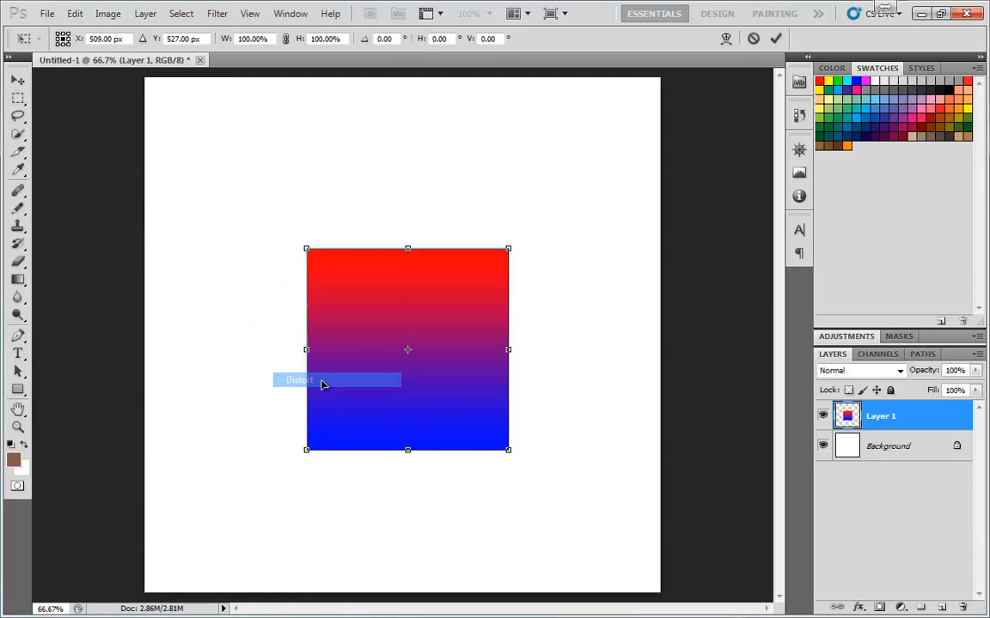
drag(307, 250, 285, 393)
drag(306, 452, 240, 438)
drag(276, 380, 280, 143)
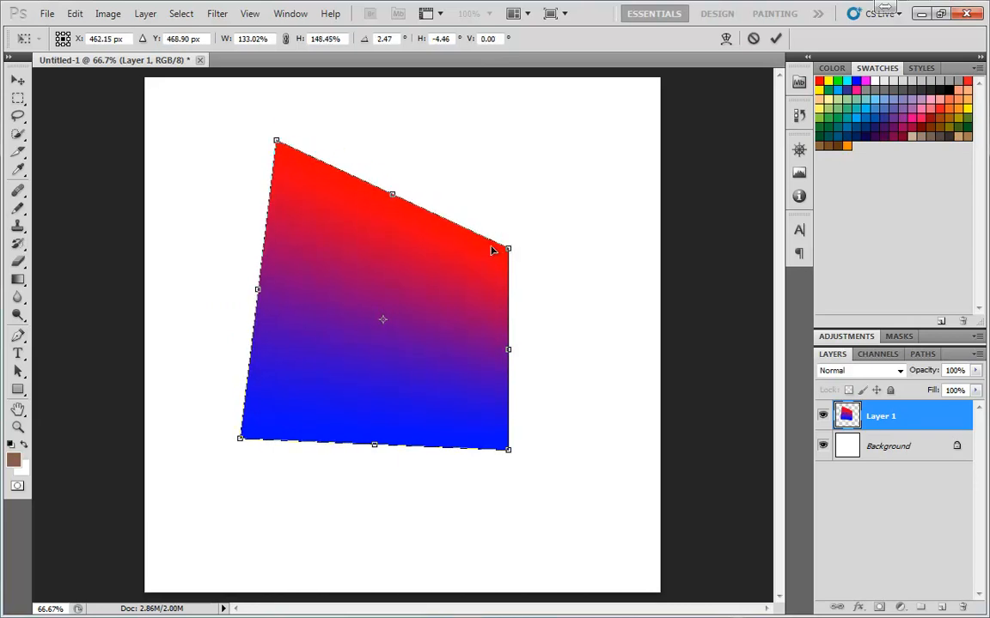
drag(279, 144, 233, 145)
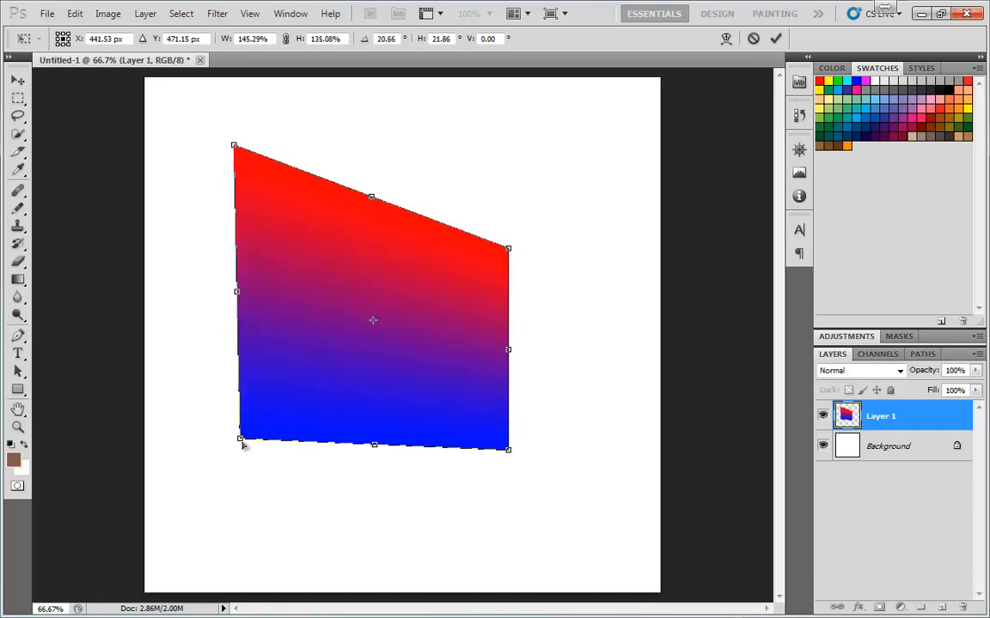
drag(242, 443, 240, 490)
key(Escape)
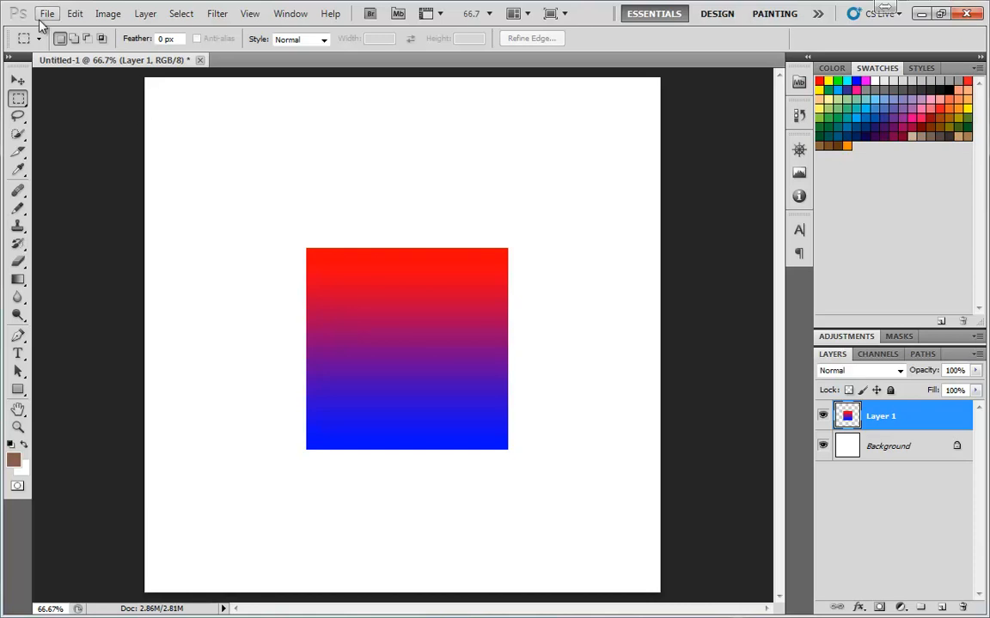
Distort all four corners of the square into a perspective shape with a tall left edge and a short right edge
click(75, 13)
mouse_move(174, 320)
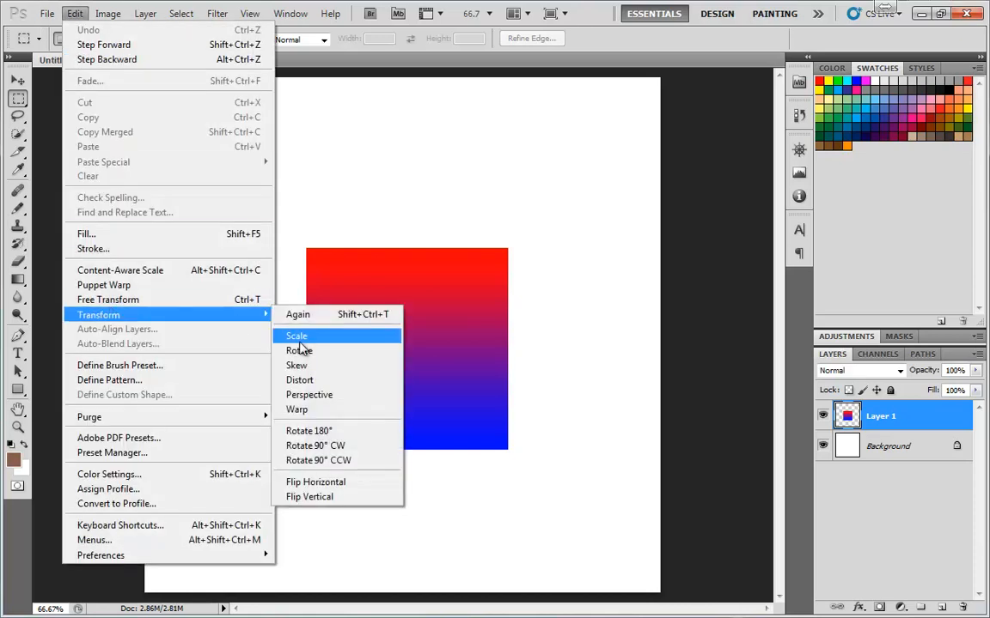
click(318, 382)
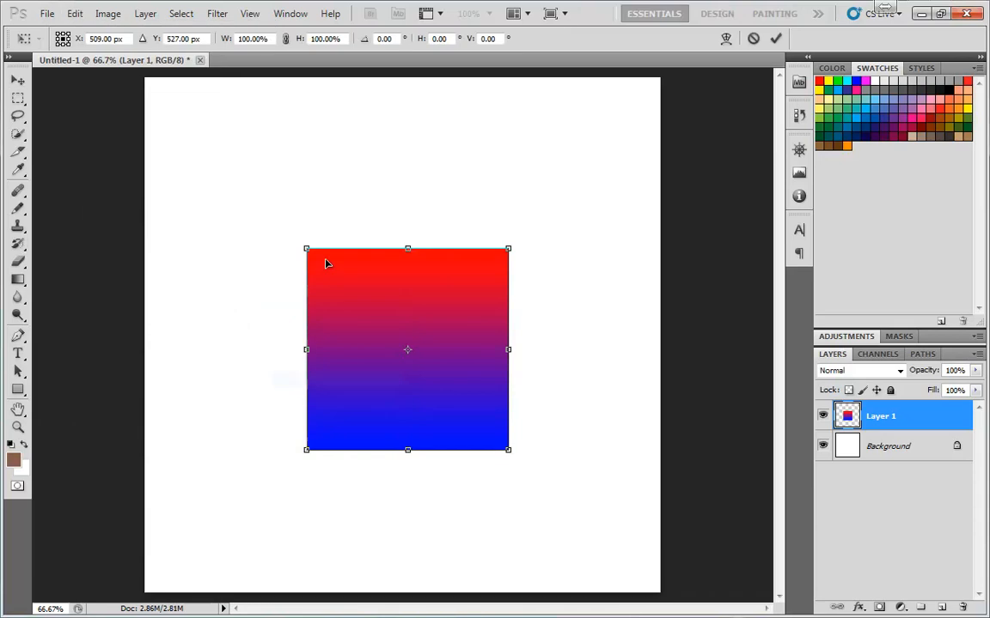
drag(307, 249, 252, 142)
drag(306, 453, 262, 359)
drag(506, 245, 549, 198)
drag(507, 450, 548, 305)
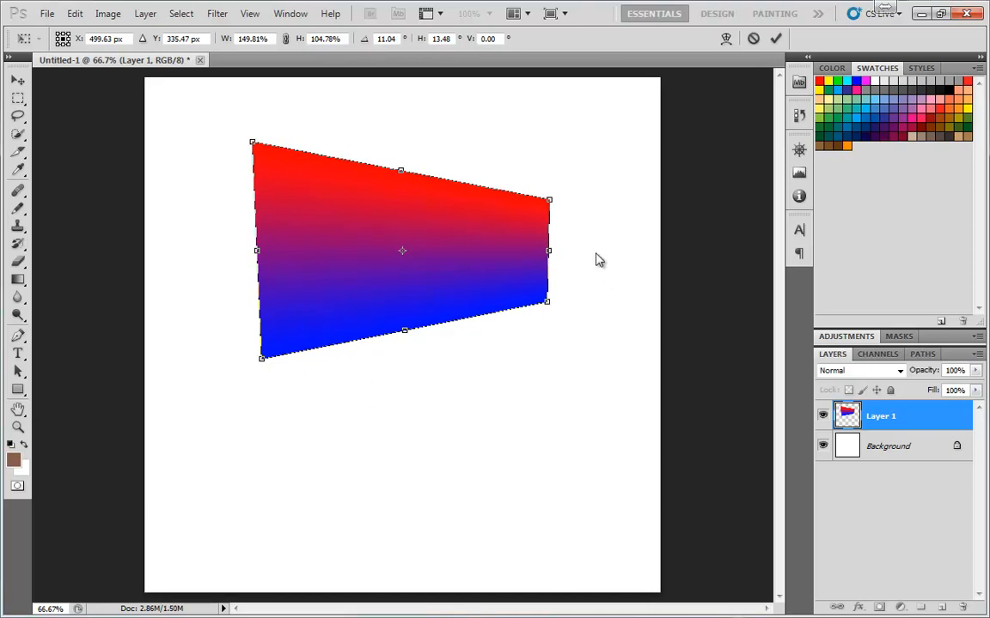
Shift the distorted shape's right edge down and outward, and reposition its upper-right corner inward, ending up and outward
drag(550, 253, 577, 313)
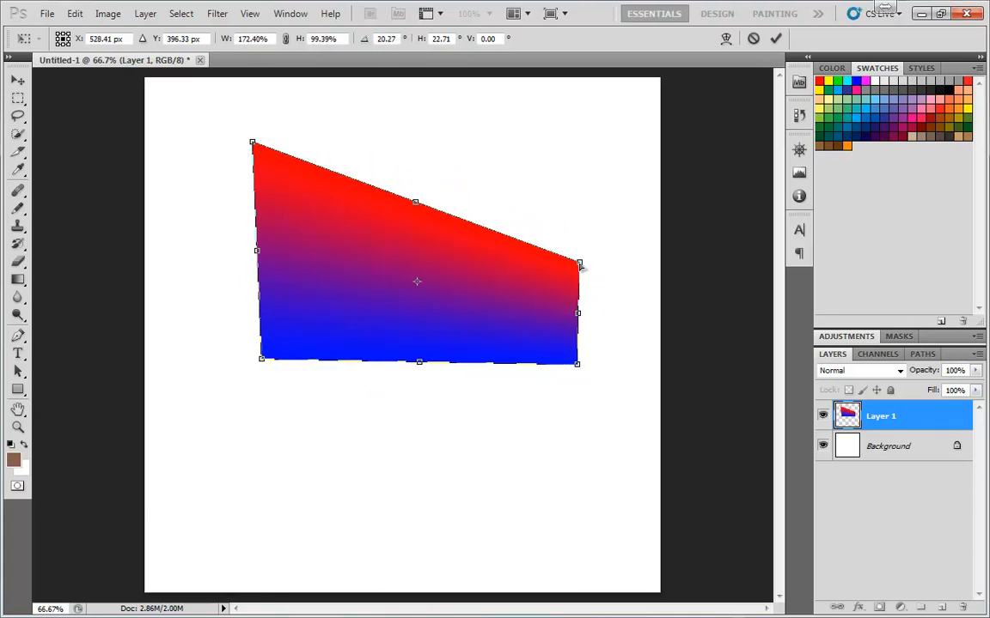
drag(580, 261, 490, 201)
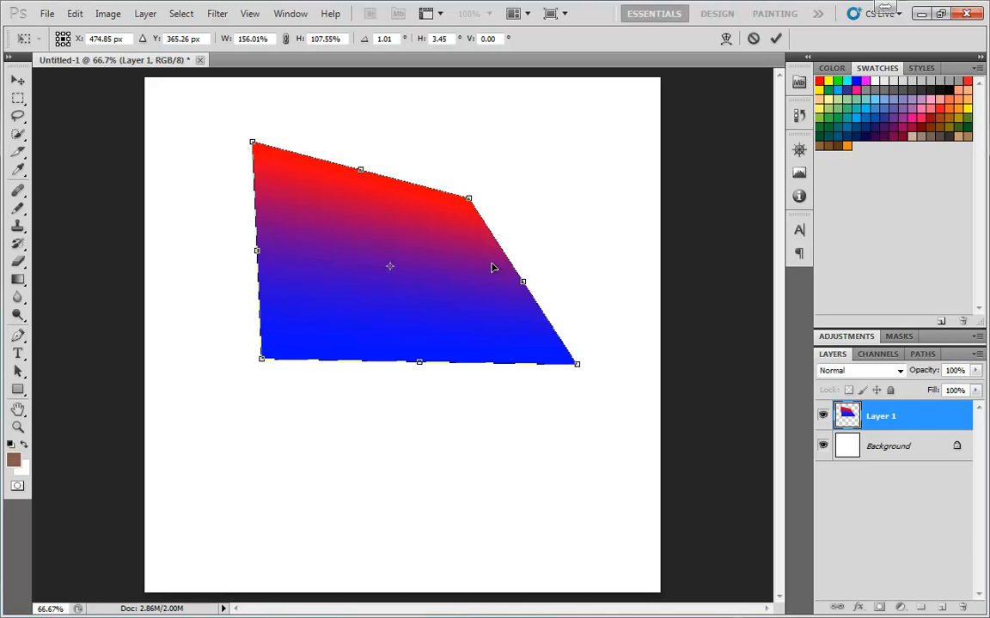
drag(469, 200, 490, 216)
drag(518, 171, 618, 129)
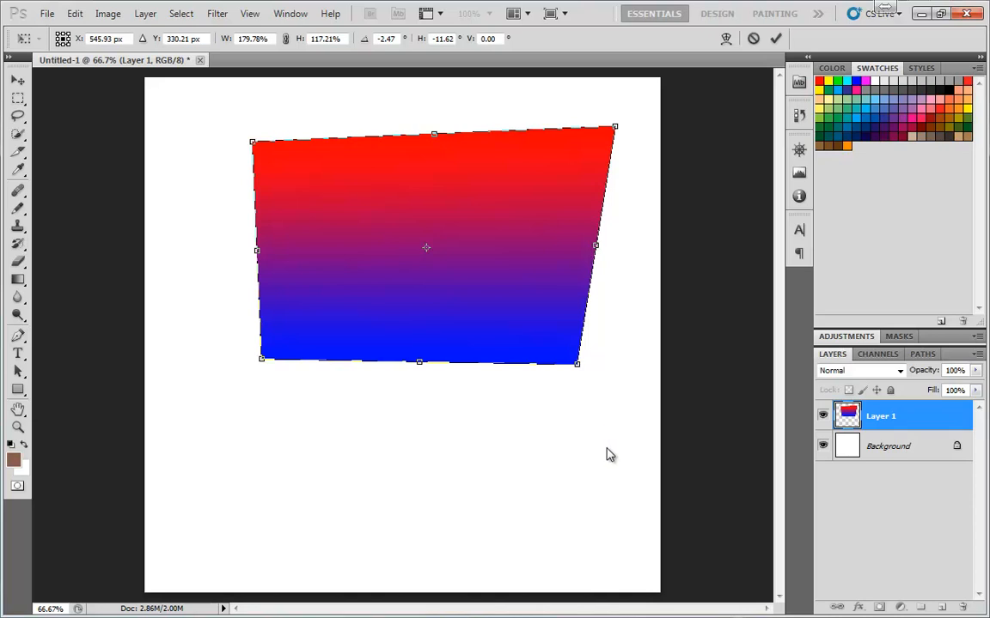
Try pulling the lower-left corner inward past the line between its neighbouring corners, leave the transform and dismiss the error
drag(262, 361, 425, 261)
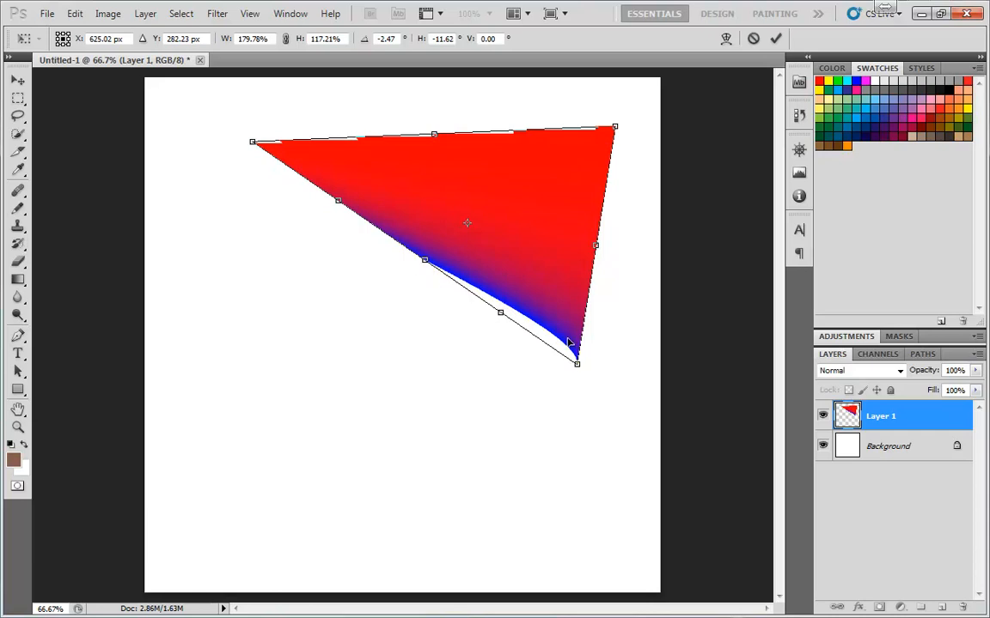
drag(425, 261, 441, 244)
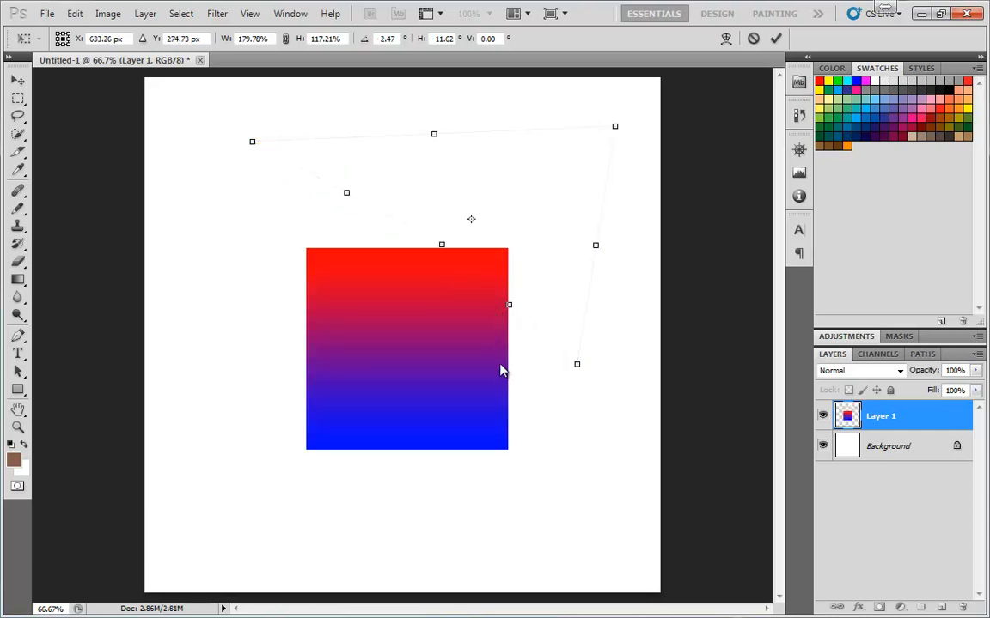
key(m)
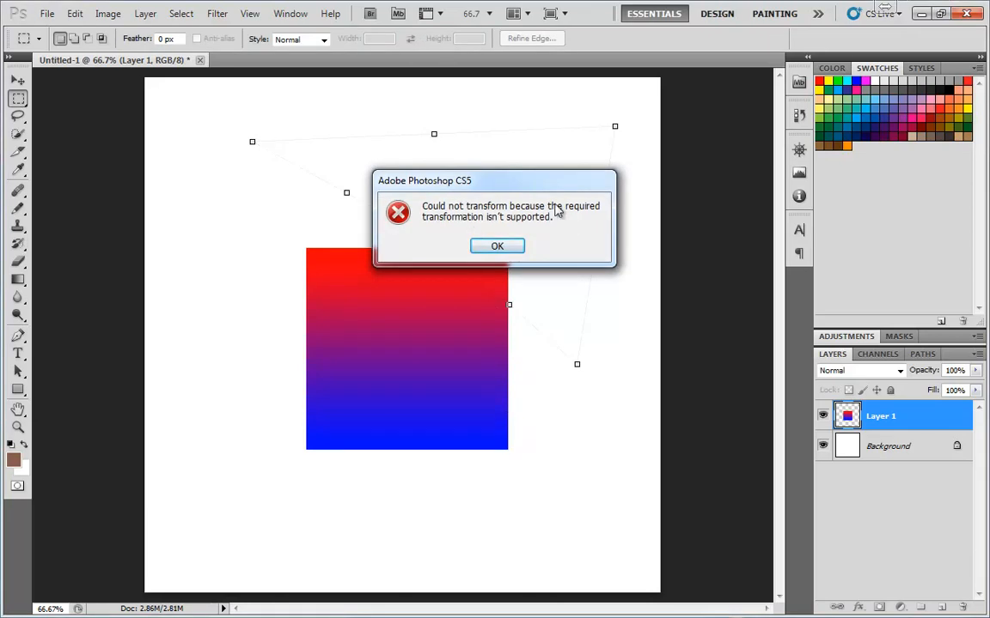
click(498, 247)
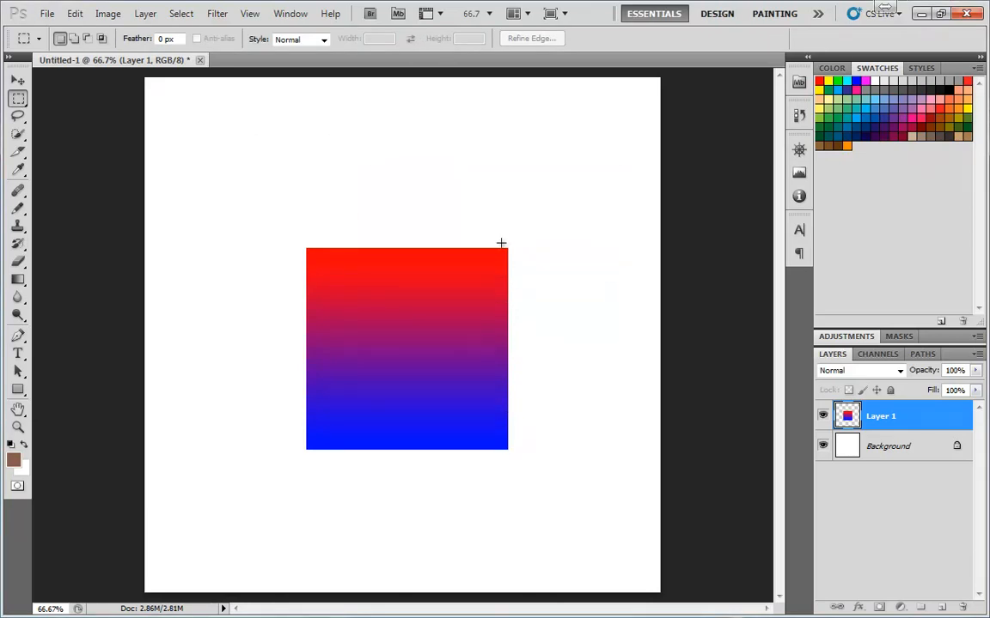
Distort the square again by moving its lower-left corner past the diagonal, outward, moderately inward, and finally slightly below its original position
click(76, 14)
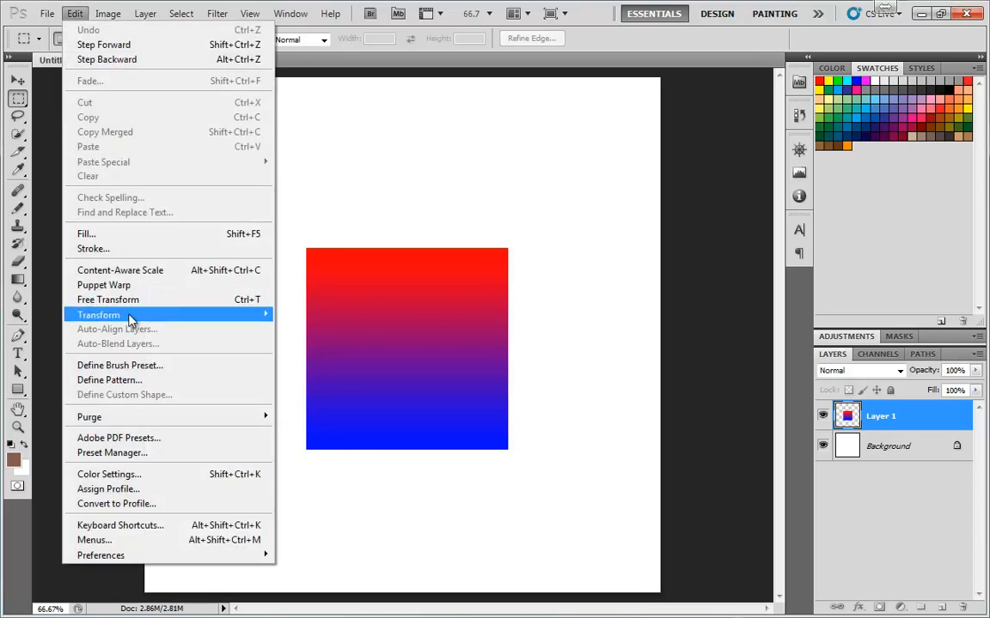
mouse_move(131, 320)
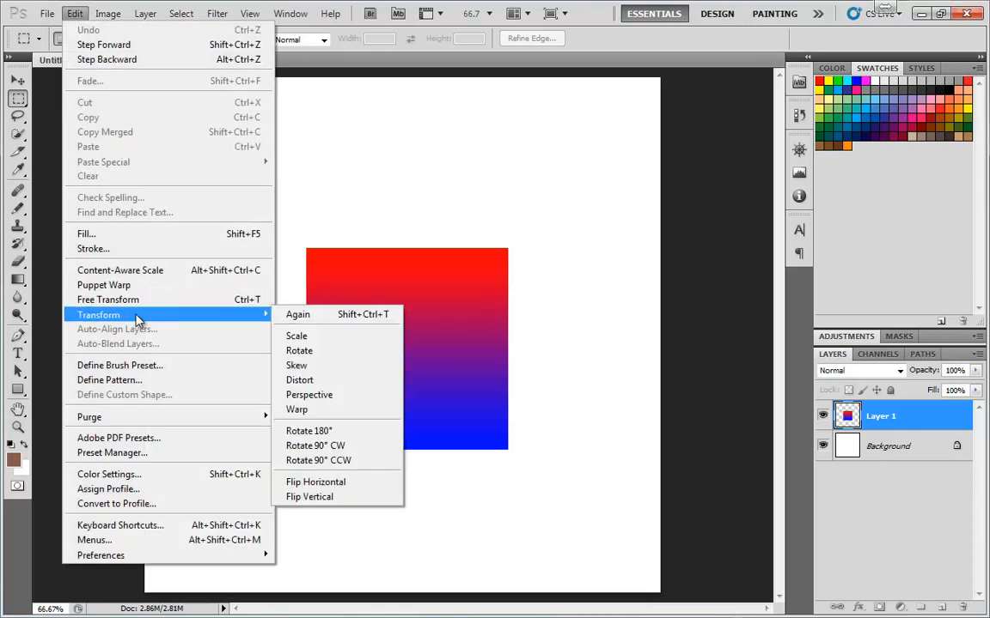
click(317, 382)
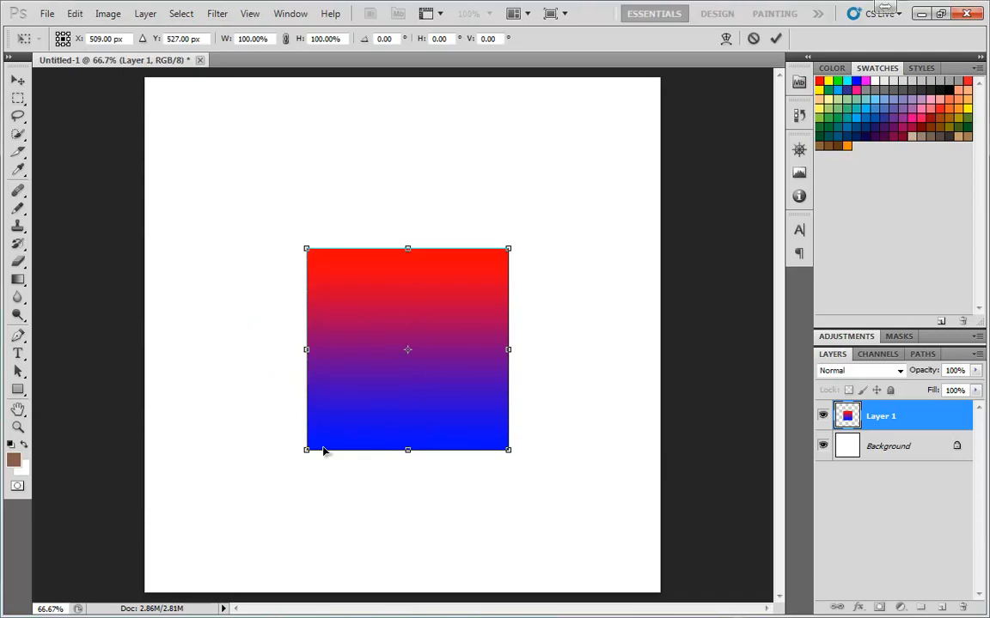
drag(306, 450, 460, 308)
key(ctrl+z)
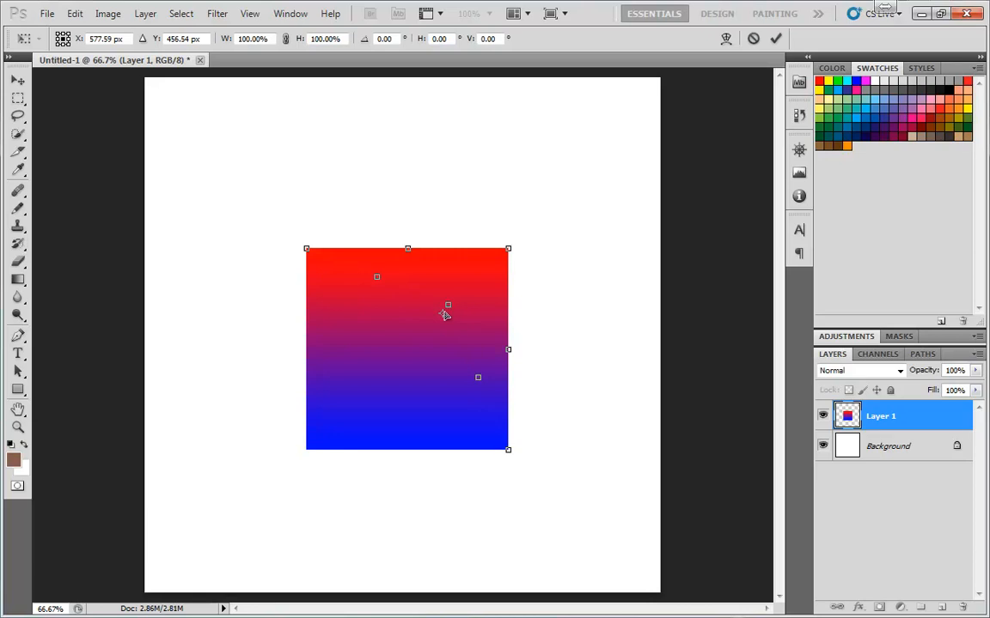
drag(306, 450, 228, 499)
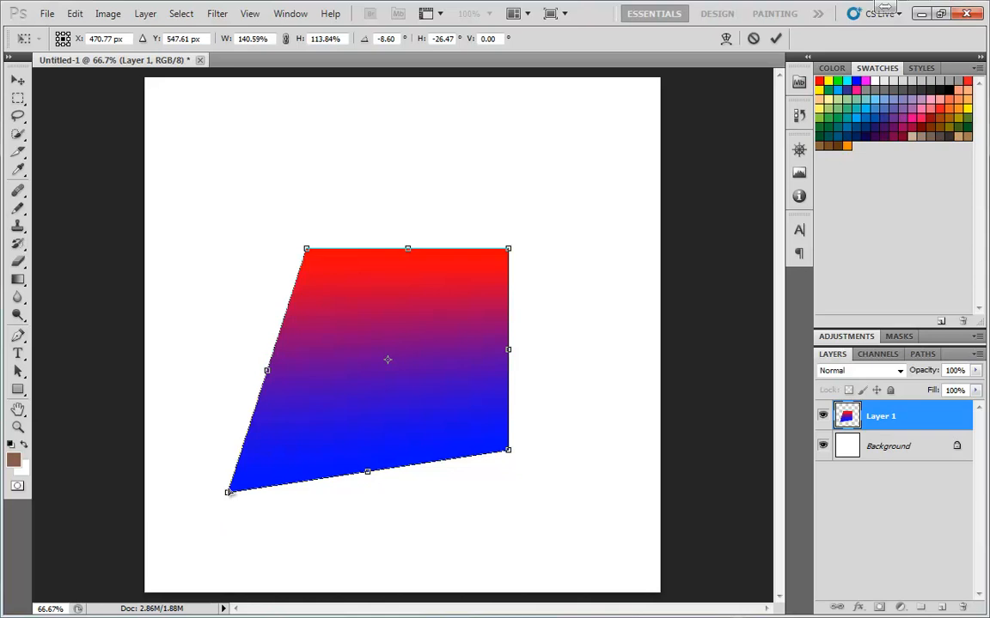
drag(228, 492, 358, 409)
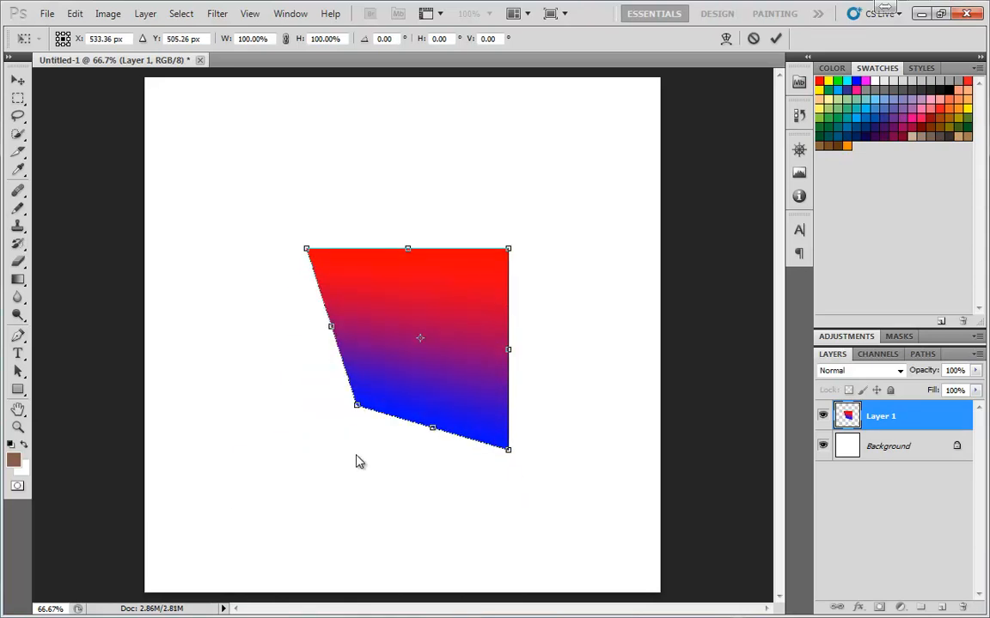
drag(357, 405, 309, 472)
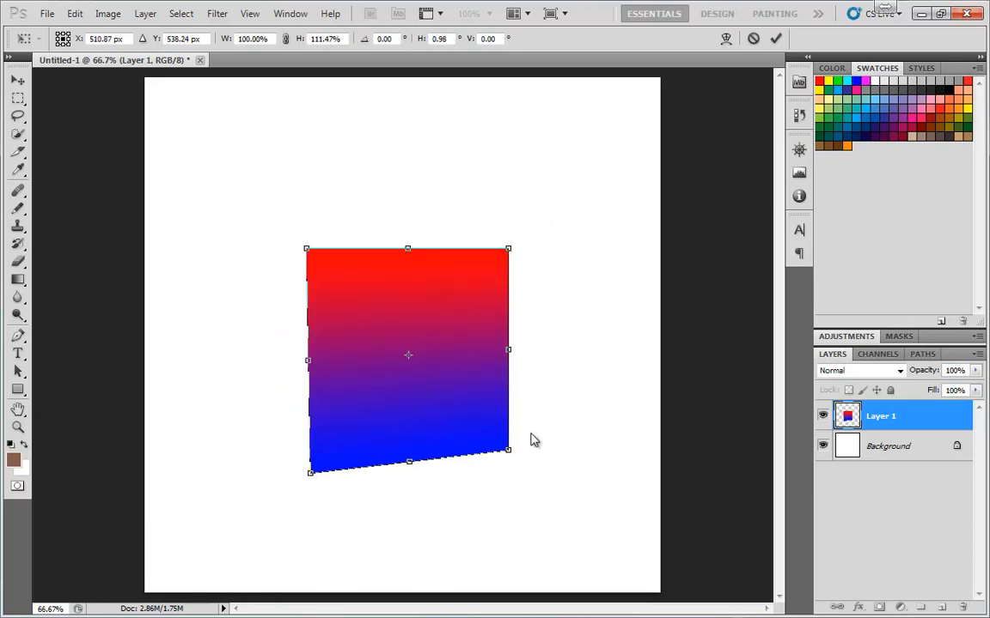